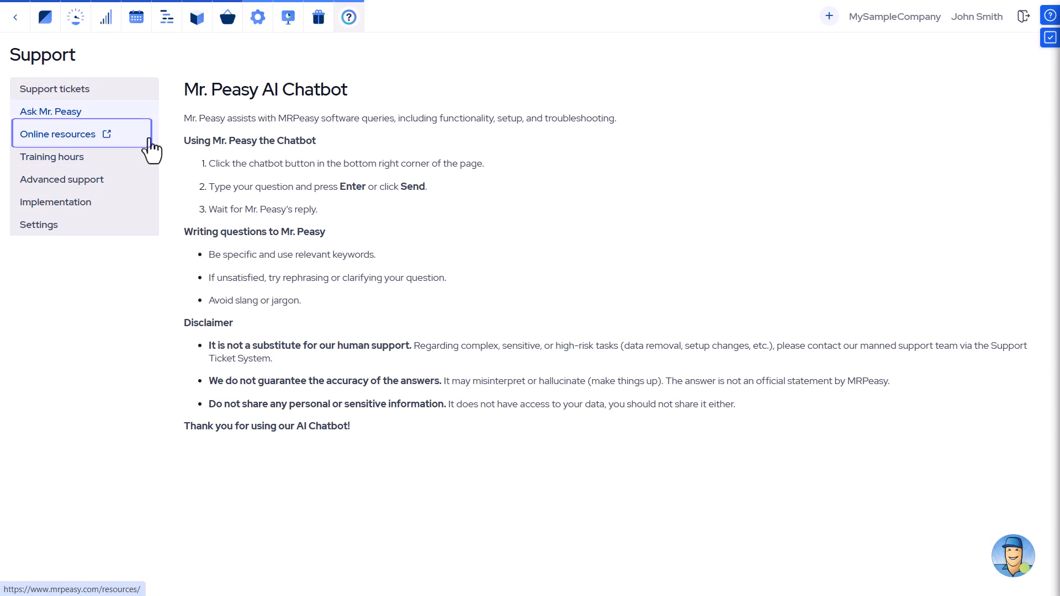
# Step: View the online resources and advanced support pages of the Support section
pyautogui.click(149, 147)
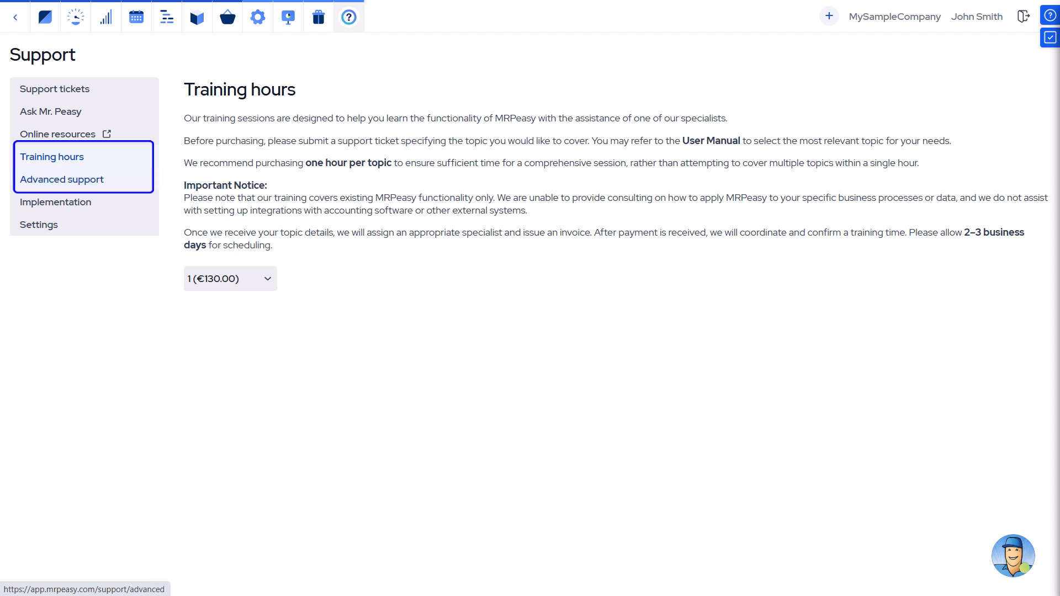
pyautogui.click(62, 179)
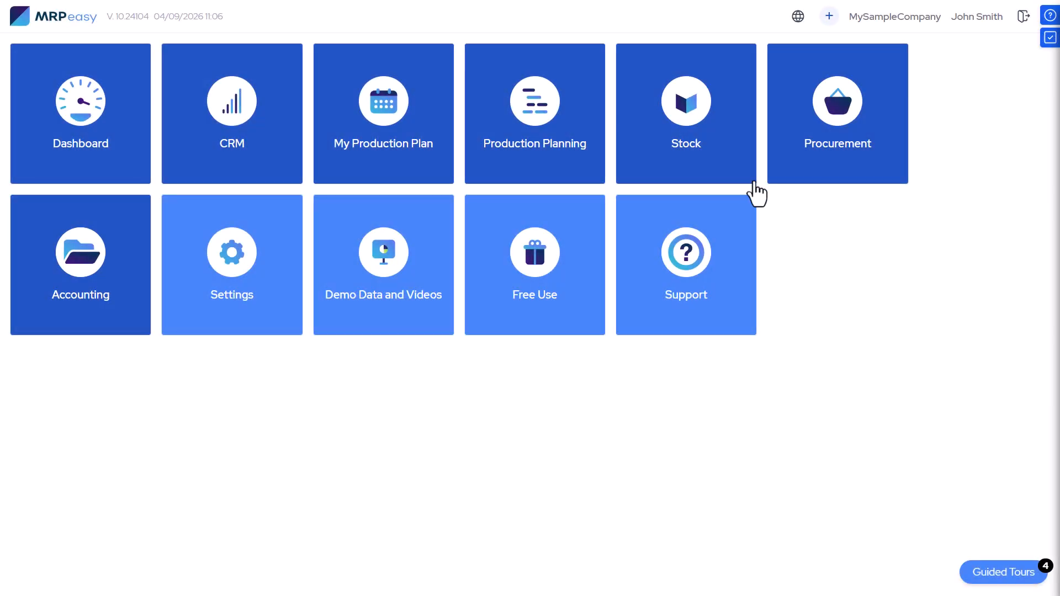
# Step: Look through the stock item list and the items of the purchase orders
pyautogui.click(741, 176)
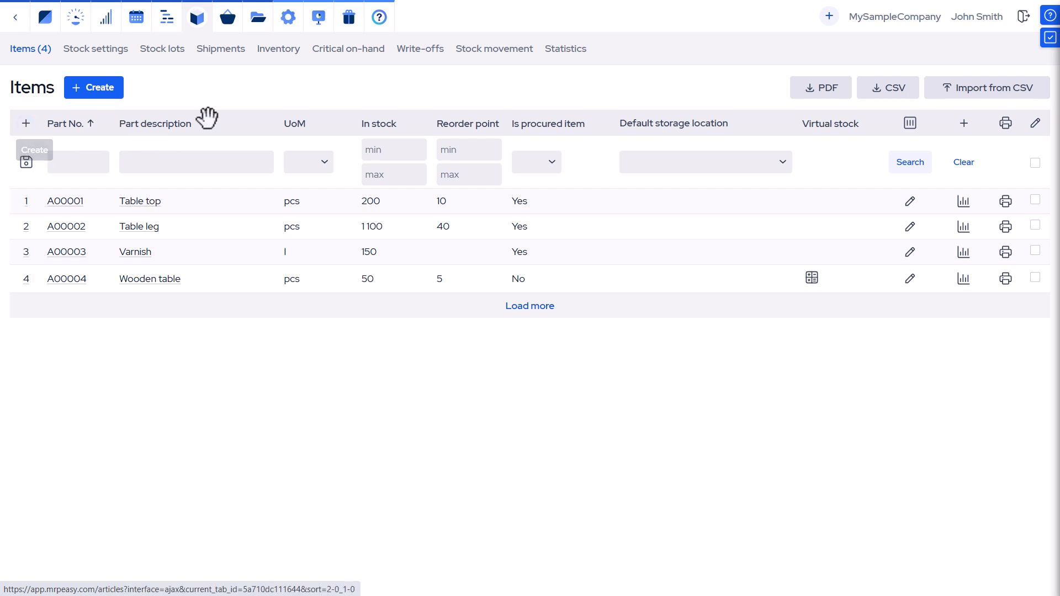
pyautogui.click(828, 16)
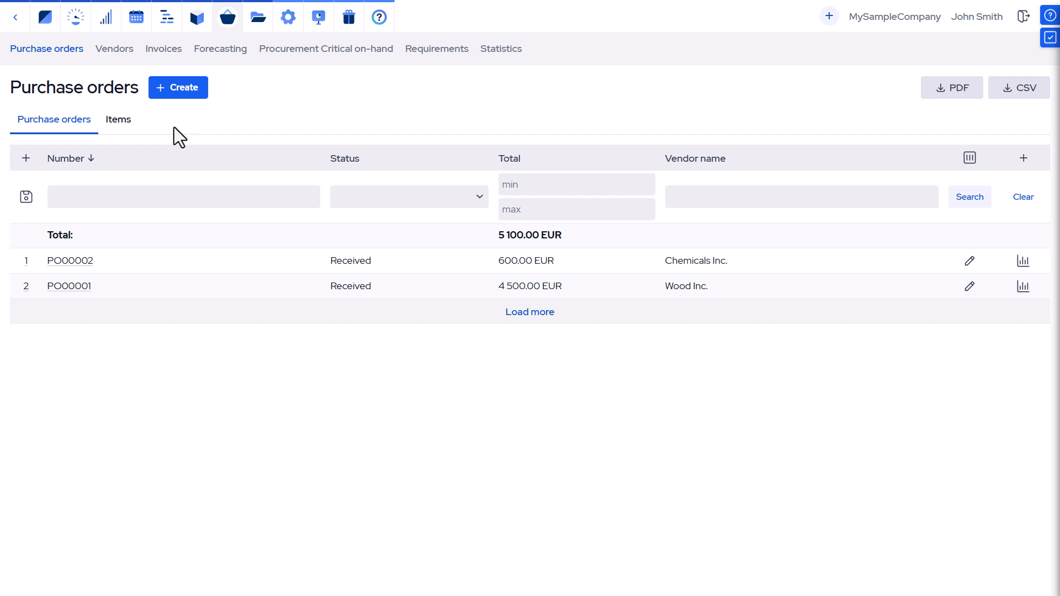
pyautogui.click(122, 127)
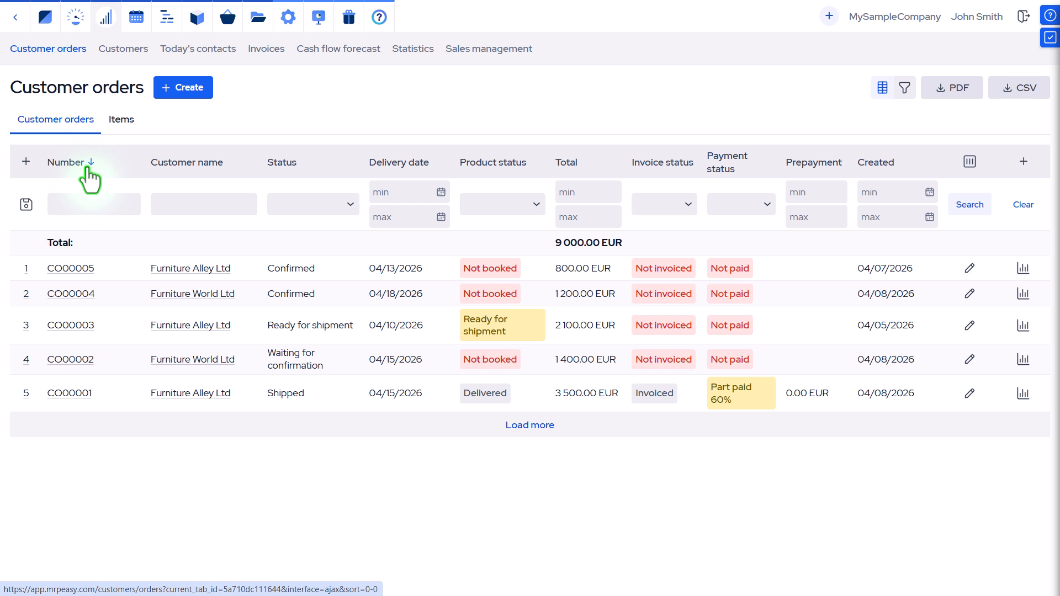
# Step: Sort the customer orders by number in ascending order and move the Total column directly after Customer name
pyautogui.click(88, 165)
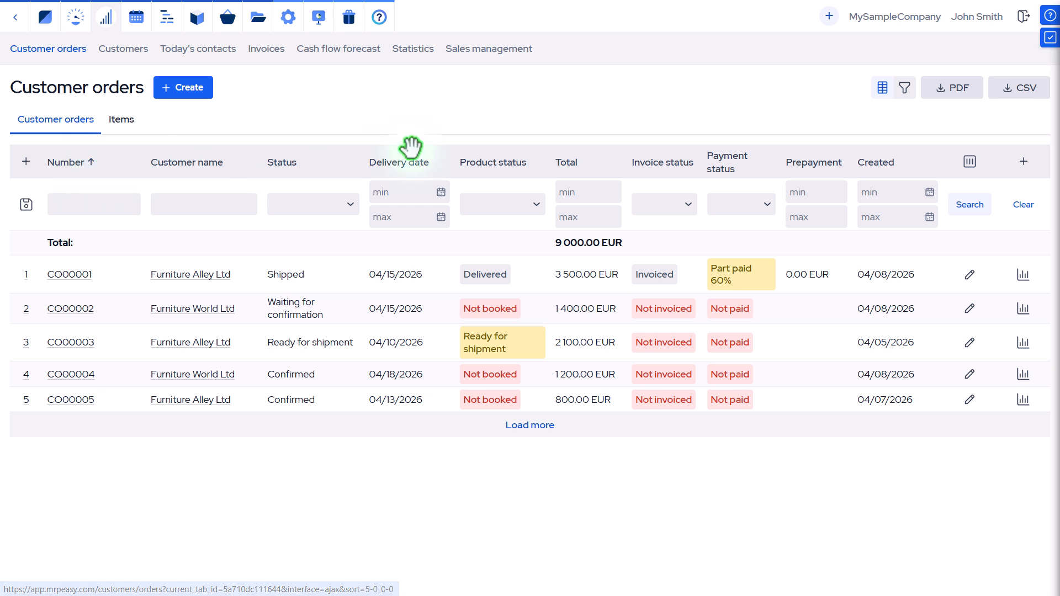
pyautogui.moveTo(577, 164); pyautogui.dragTo(306, 171)
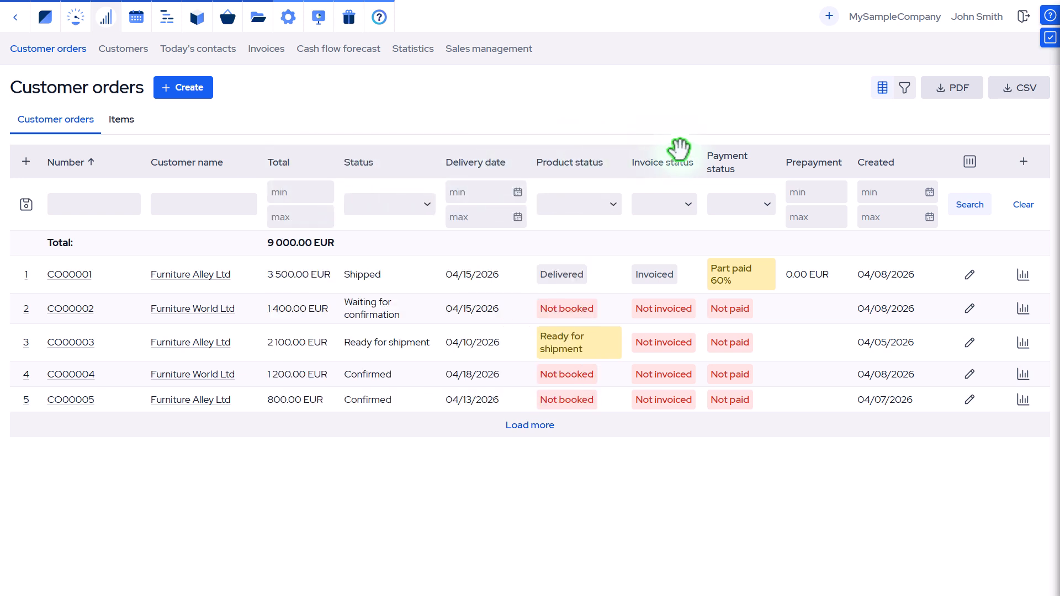
# Step: Show the Profit column in the customer orders table
pyautogui.click(969, 163)
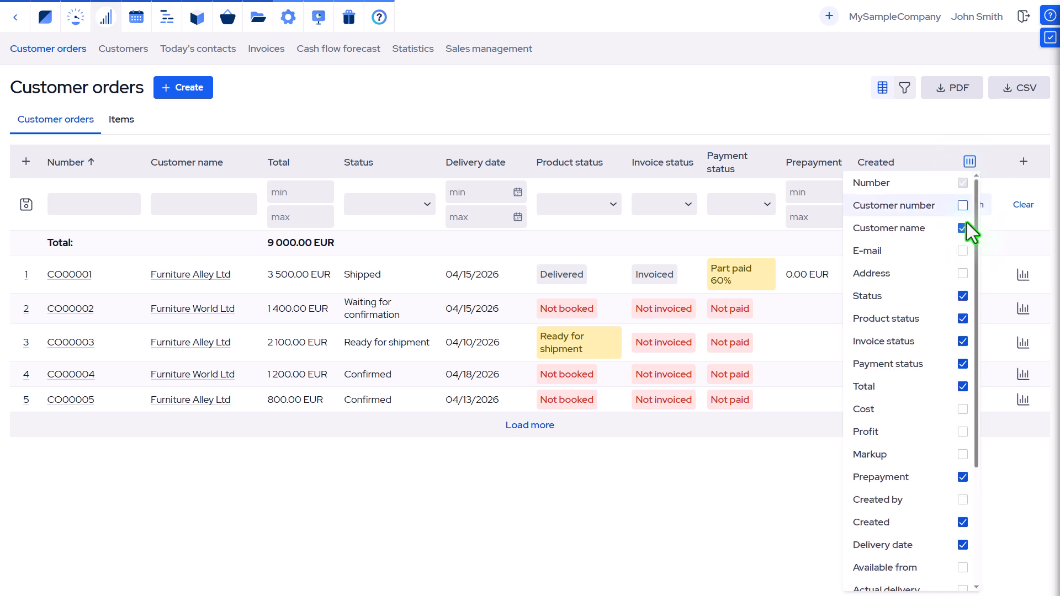
pyautogui.click(963, 432)
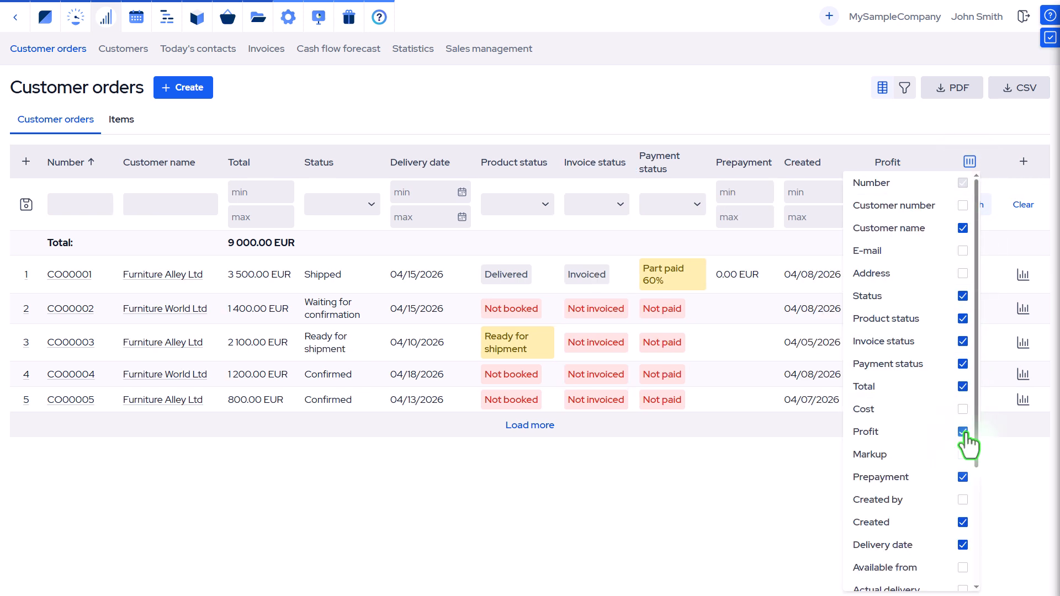
pyautogui.click(775, 473)
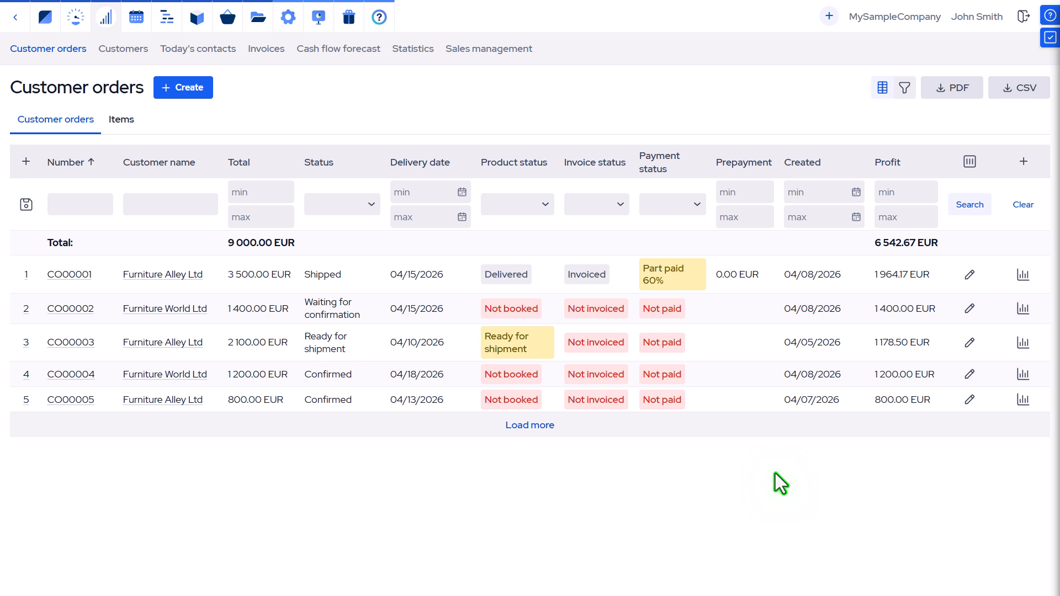
# Step: Filter the customer orders to a maximum profit of 1200
pyautogui.click(903, 217)
pyautogui.write('1 200')
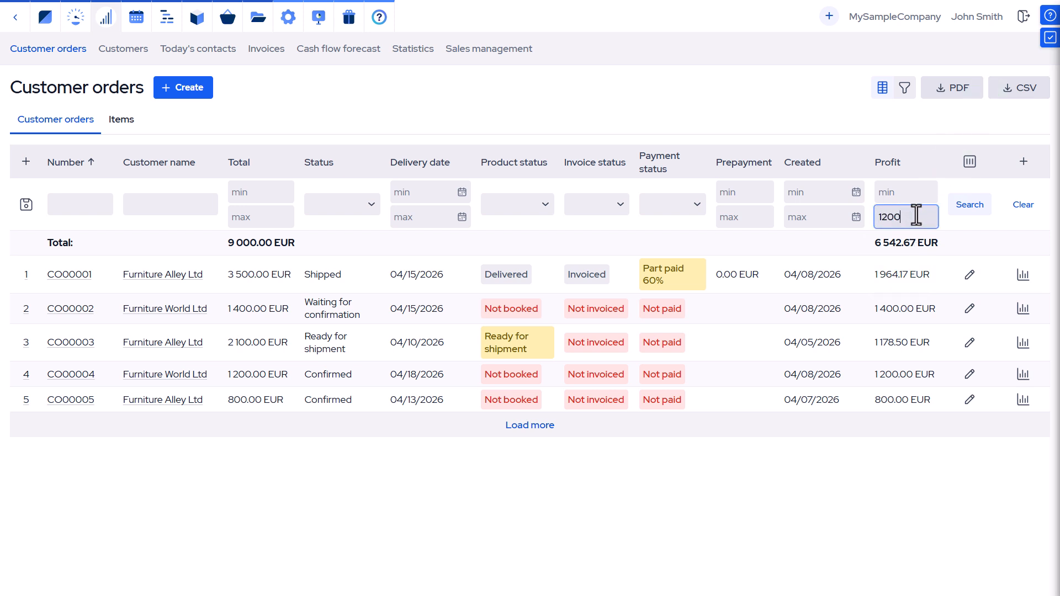
pyautogui.click(970, 212)
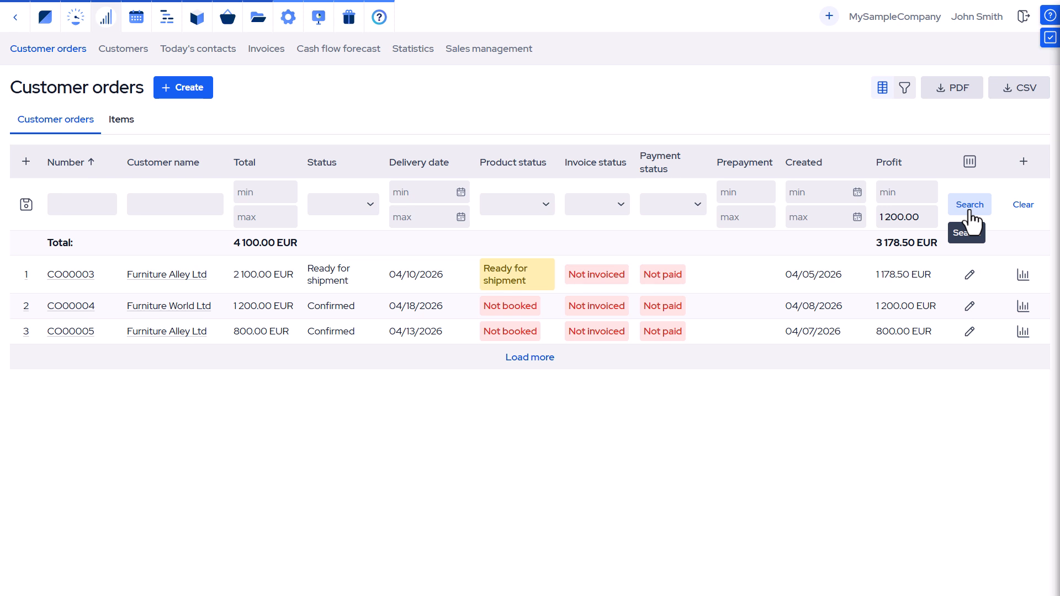
# Step: Save the current customer order search as "Profitable" and tick the checkbox beside the saved search
pyautogui.click(26, 205)
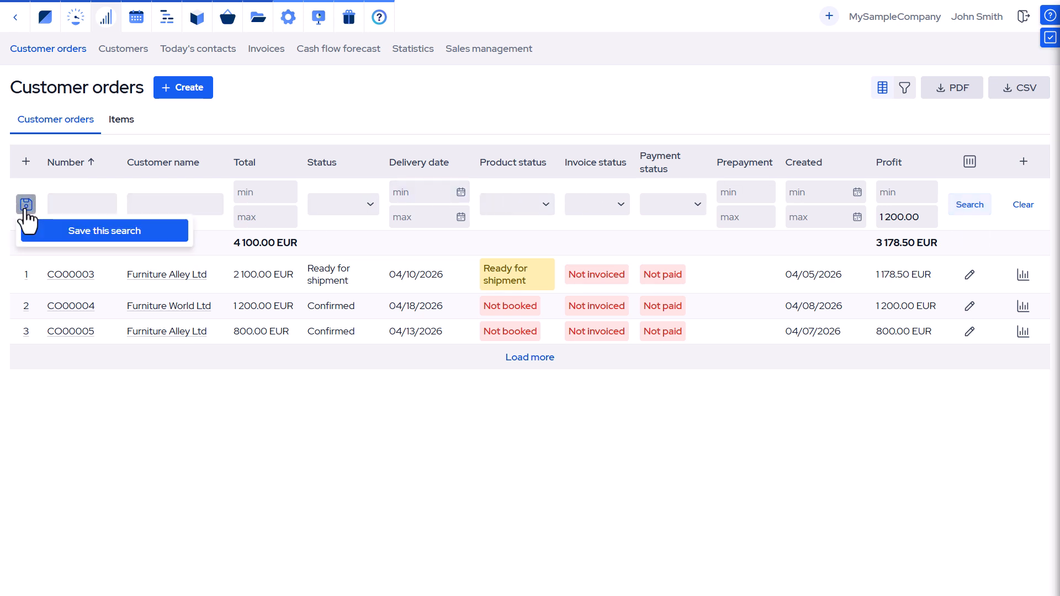
pyautogui.click(65, 236)
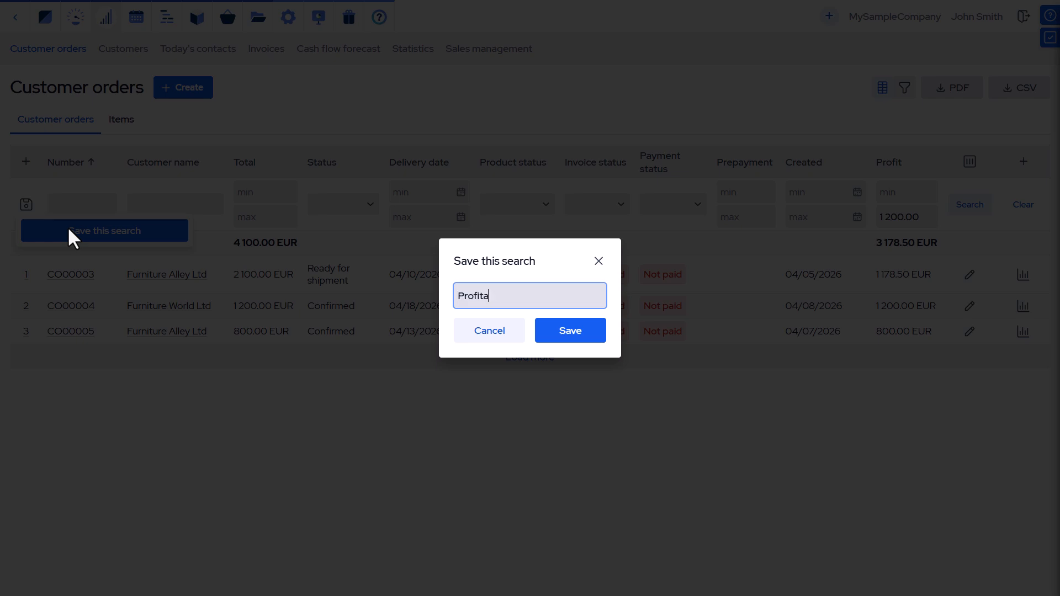
pyautogui.write('Profitable')
pyautogui.press('Return')
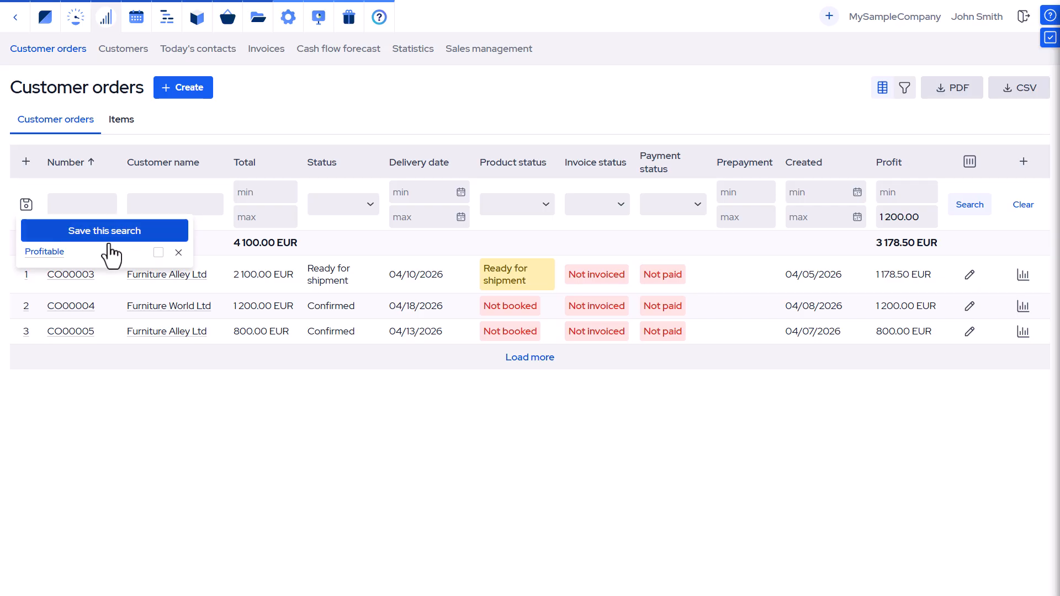
pyautogui.click(159, 254)
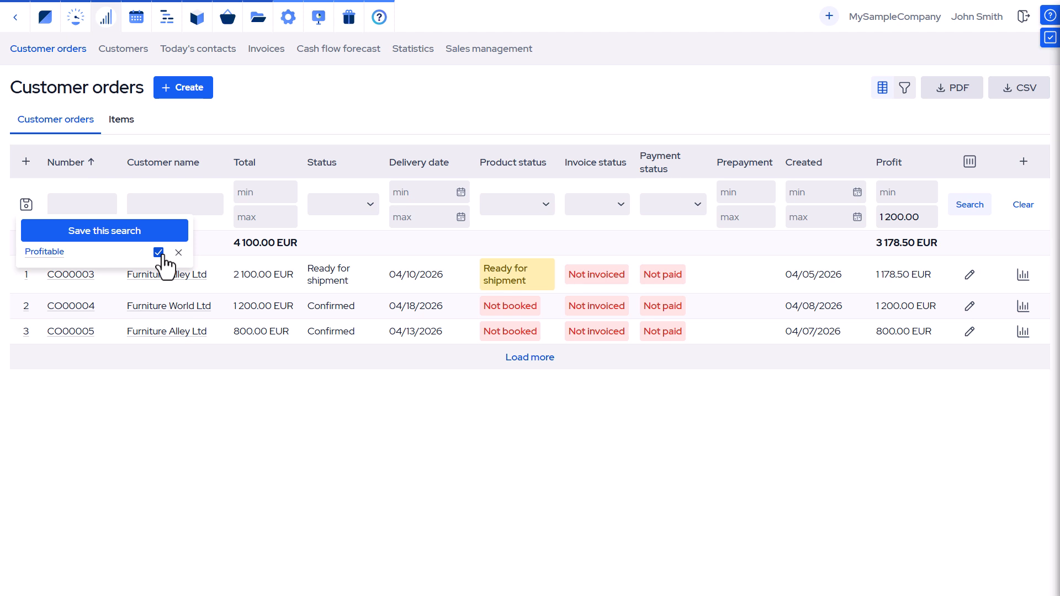
# Step: Clear the profit filter and choose both Shipped and Ready for shipment in the customer orders' Status filter
pyautogui.click(1019, 208)
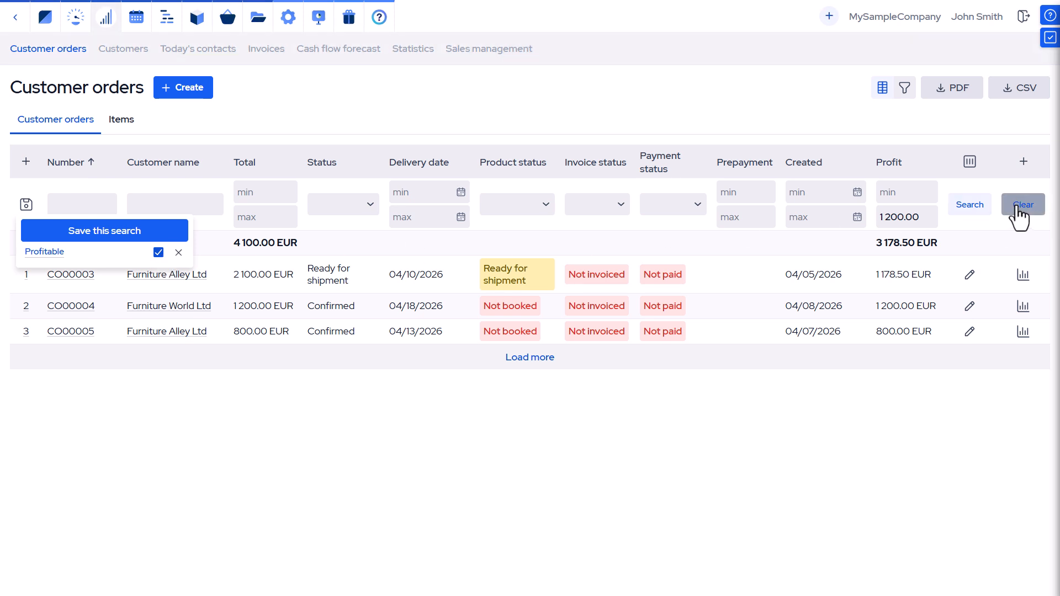
pyautogui.click(369, 207)
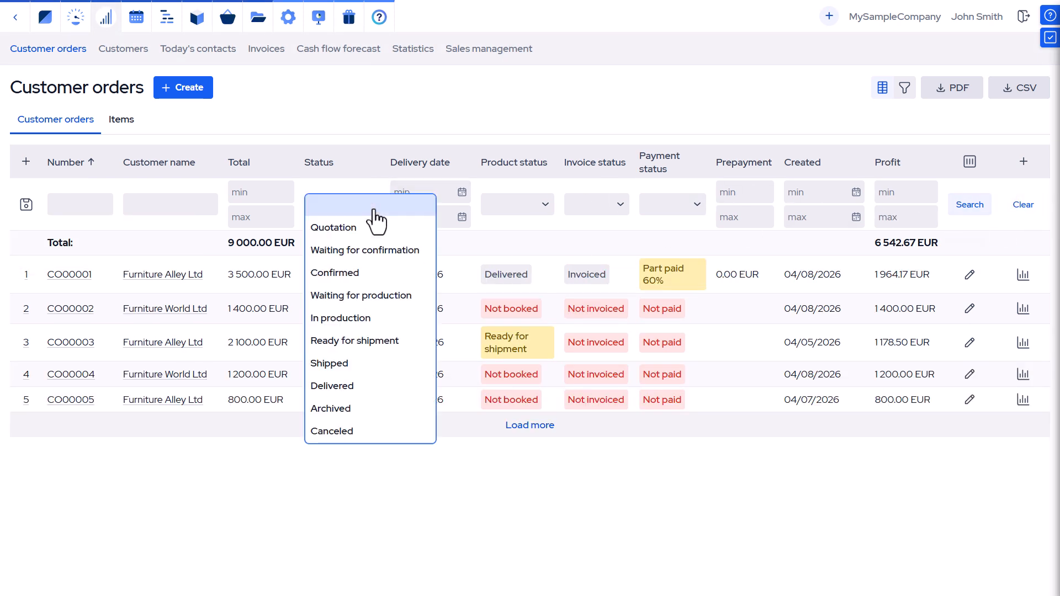
pyautogui.click(373, 370)
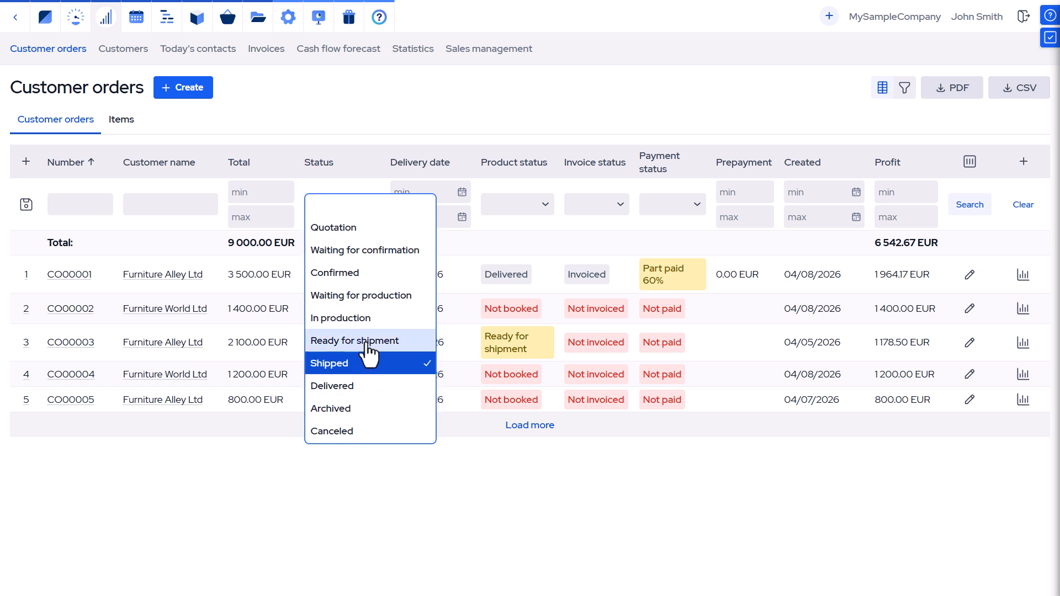
pyautogui.click(370, 342)
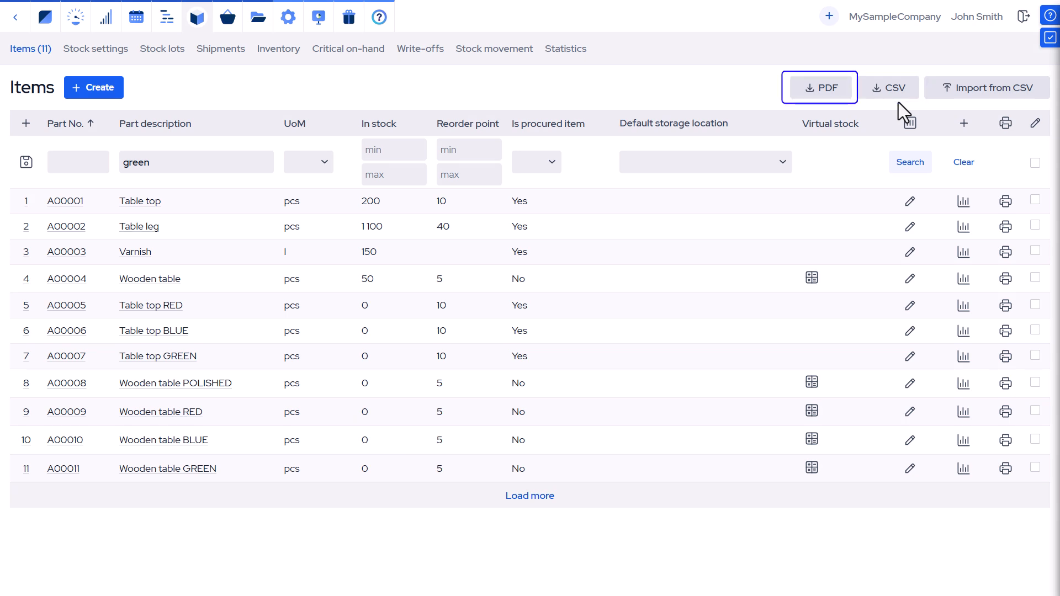
# Step: Filter the stock items by the part description "green" and export the filtered list as PDF
pyautogui.click(911, 166)
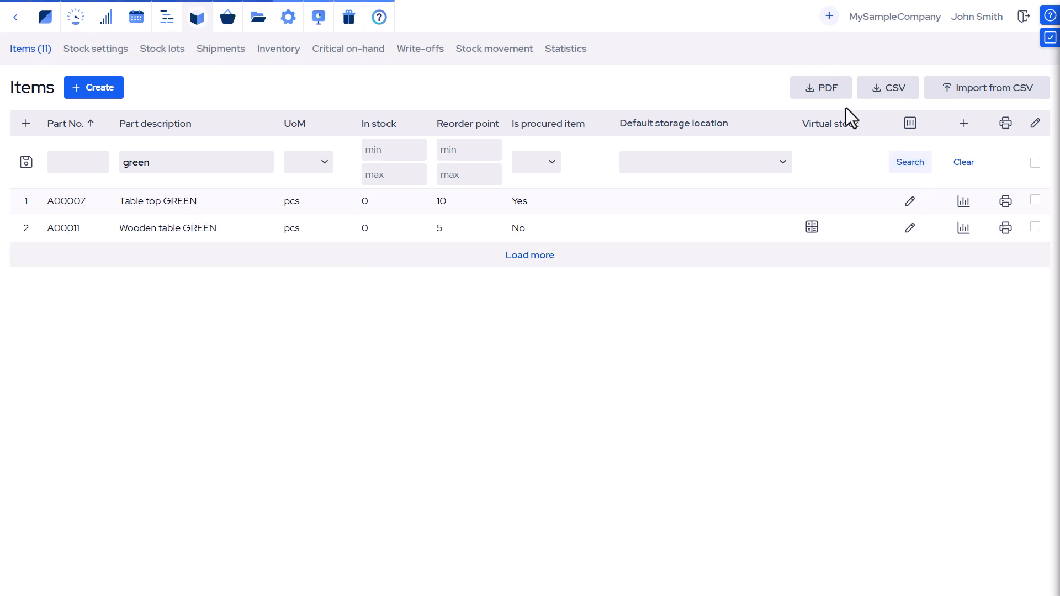
pyautogui.click(837, 95)
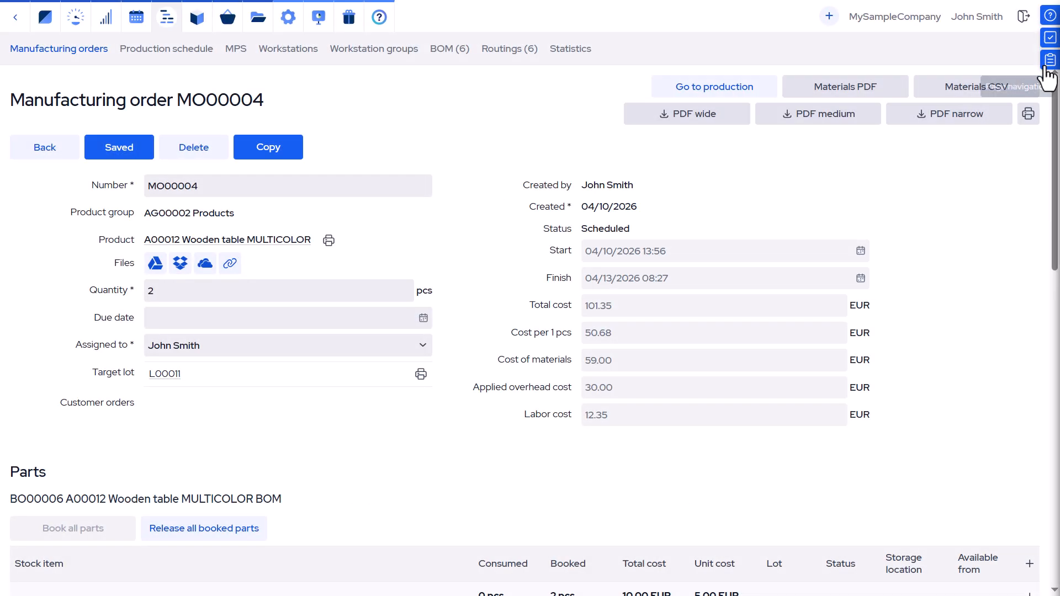
# Step: Use page navigation to view the Parts and Operations sections of the multicolor wooden table's manufacturing order
pyautogui.click(1045, 65)
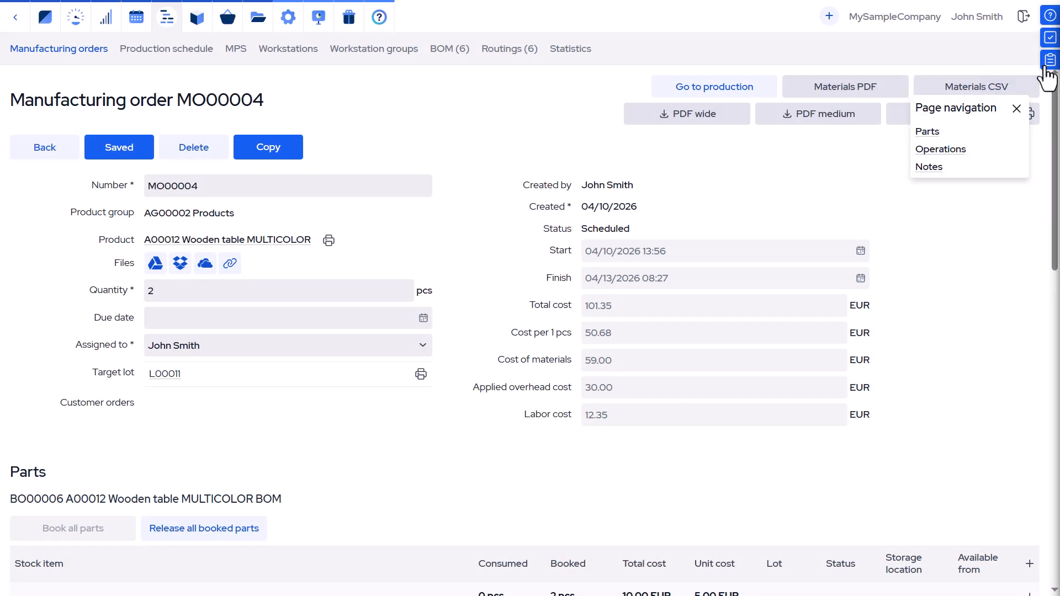
pyautogui.click(966, 138)
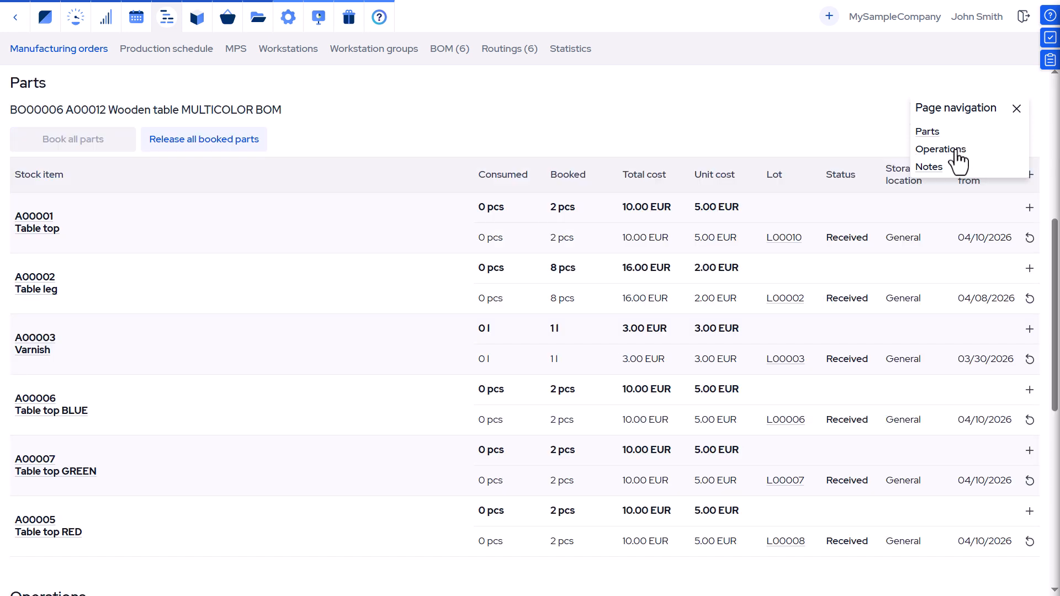
pyautogui.click(957, 155)
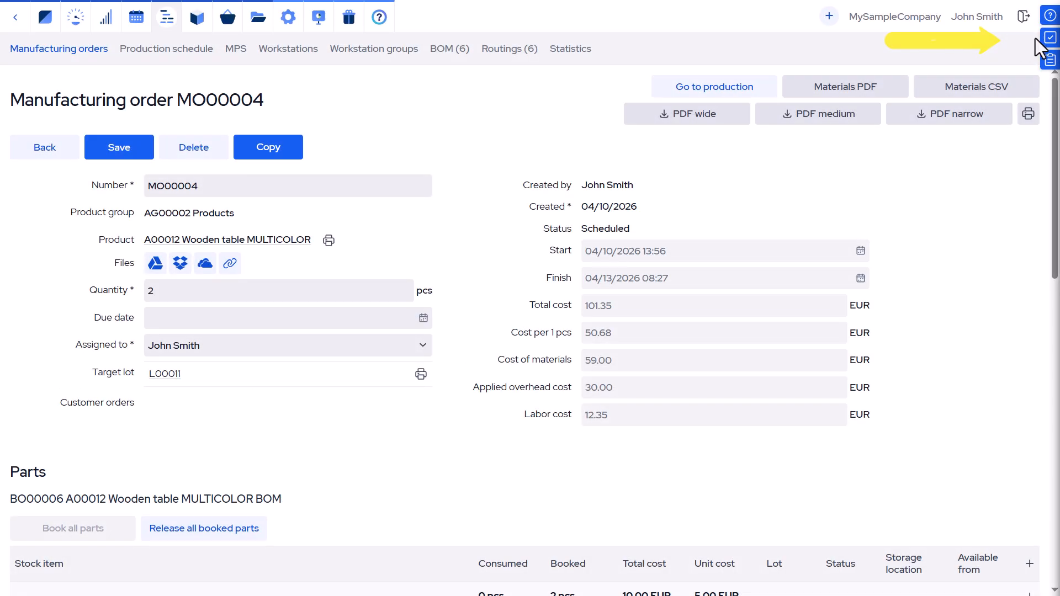
# Step: Open the task list on the manufacturing order and start adding a new task
pyautogui.click(1051, 37)
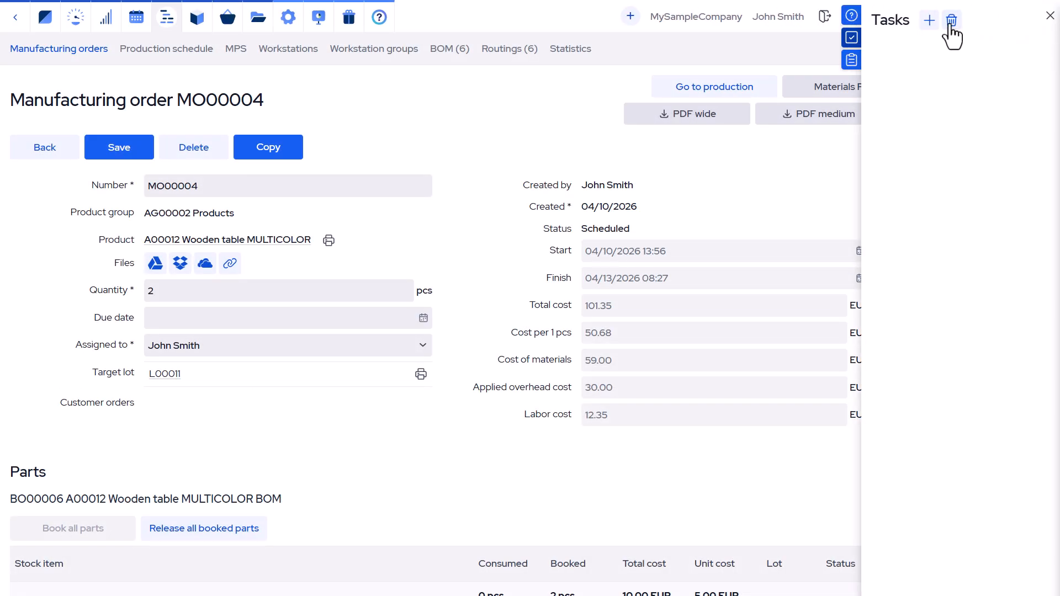
pyautogui.click(930, 20)
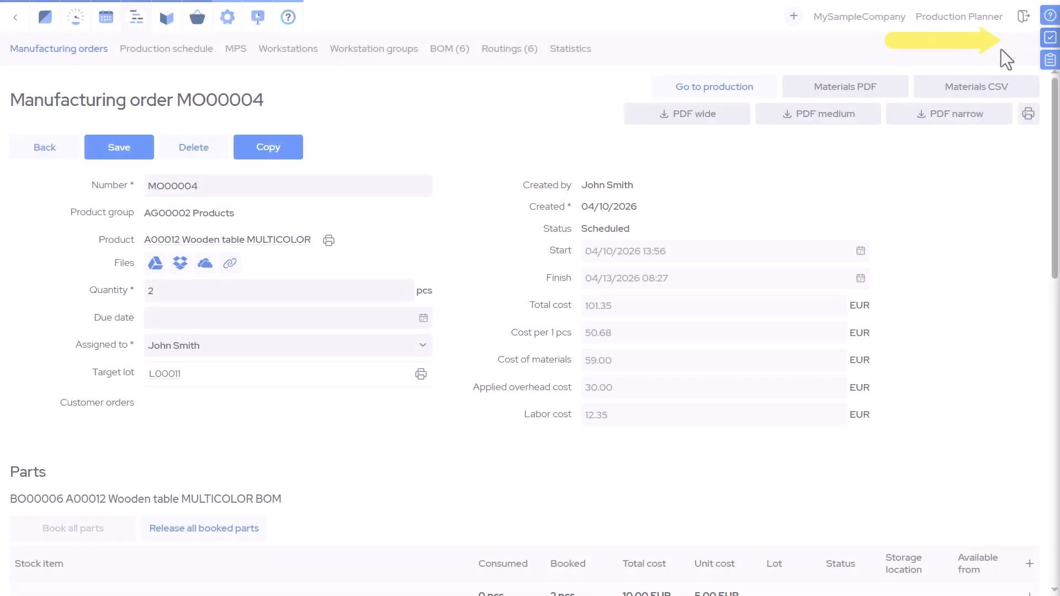
# Step: Open the Delivery task dated 04/10/2026 from the Production Planner's task list
pyautogui.click(1049, 45)
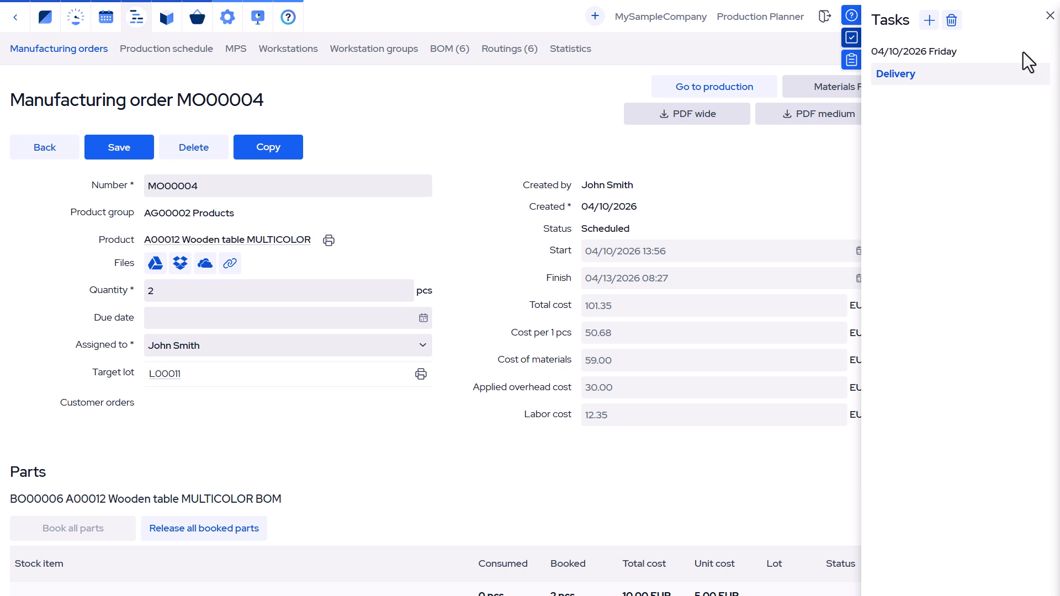
pyautogui.click(882, 82)
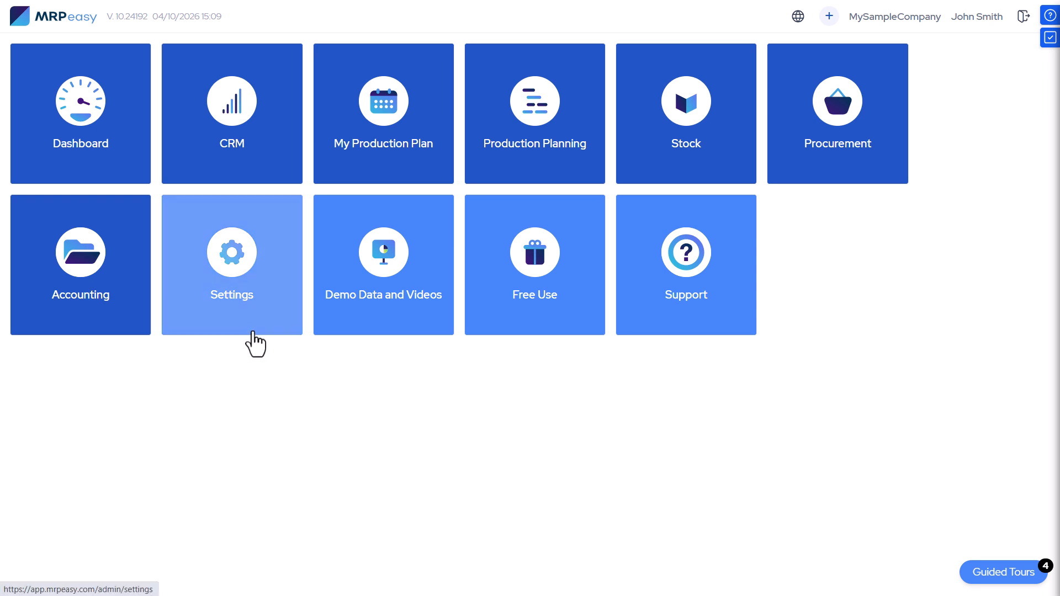
# Step: Set the color scheme to Nordic Dark in the usability settings and save the change
pyautogui.click(254, 342)
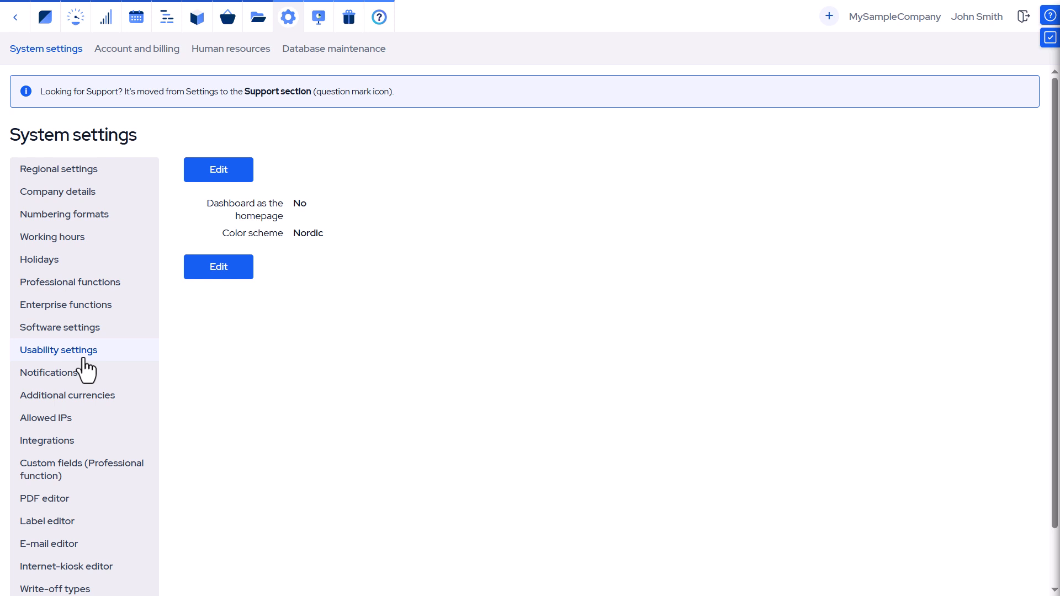
pyautogui.click(223, 266)
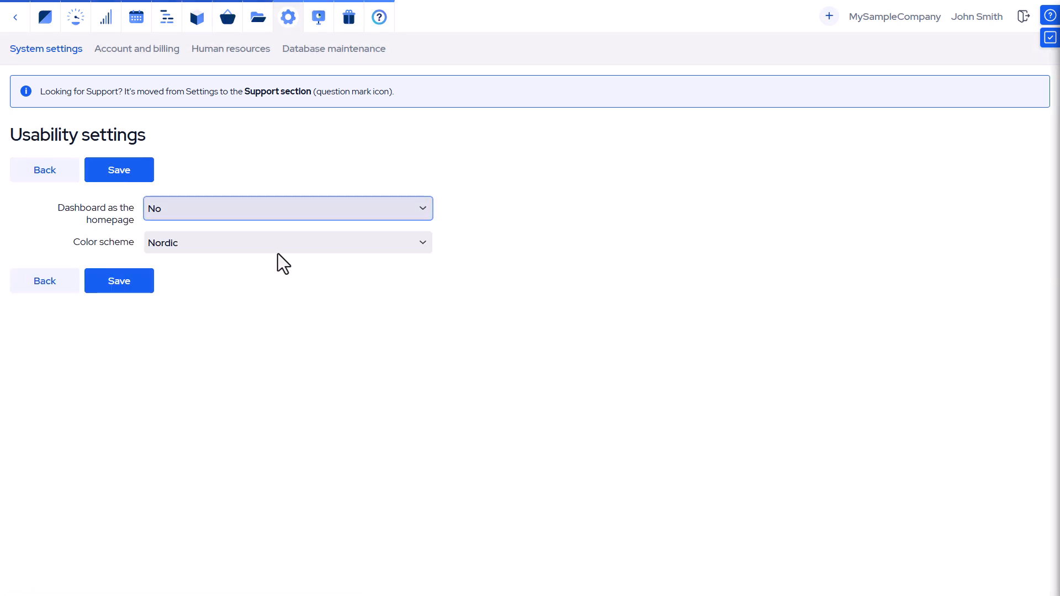
pyautogui.click(429, 205)
pyautogui.click(425, 211)
pyautogui.click(378, 244)
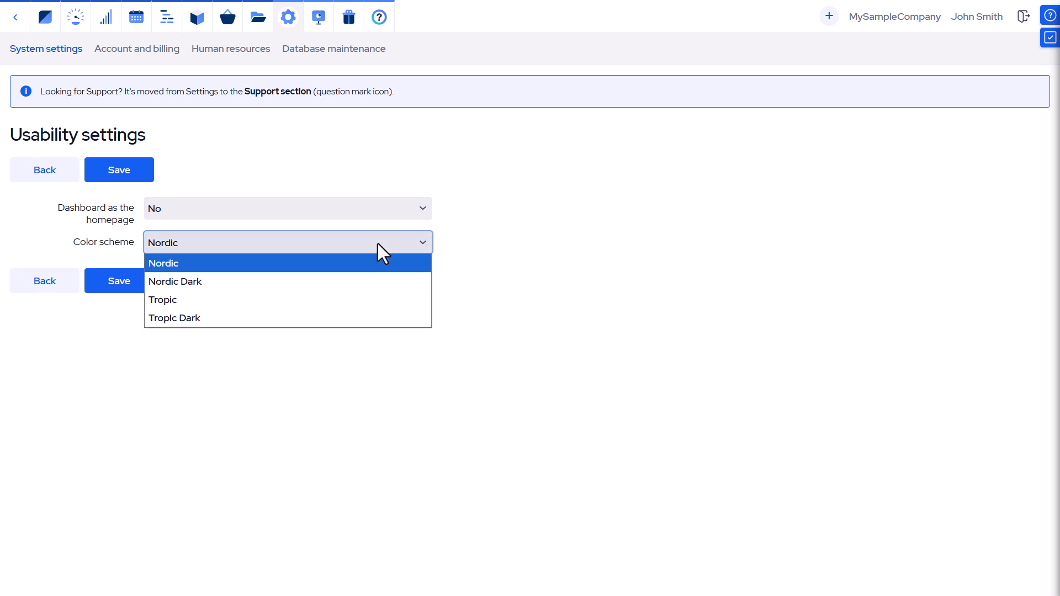
pyautogui.click(347, 282)
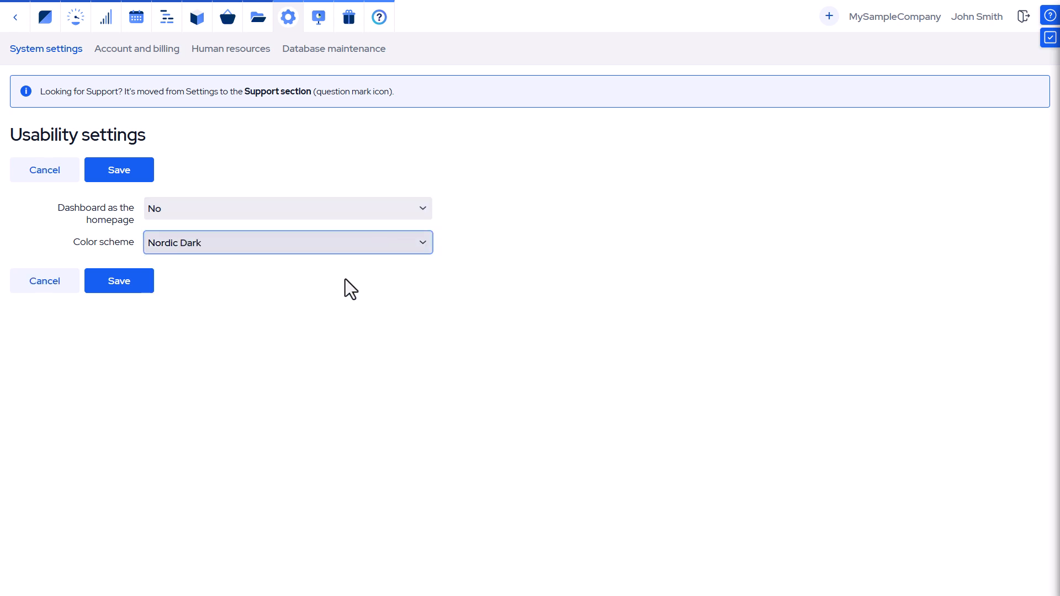
pyautogui.click(106, 291)
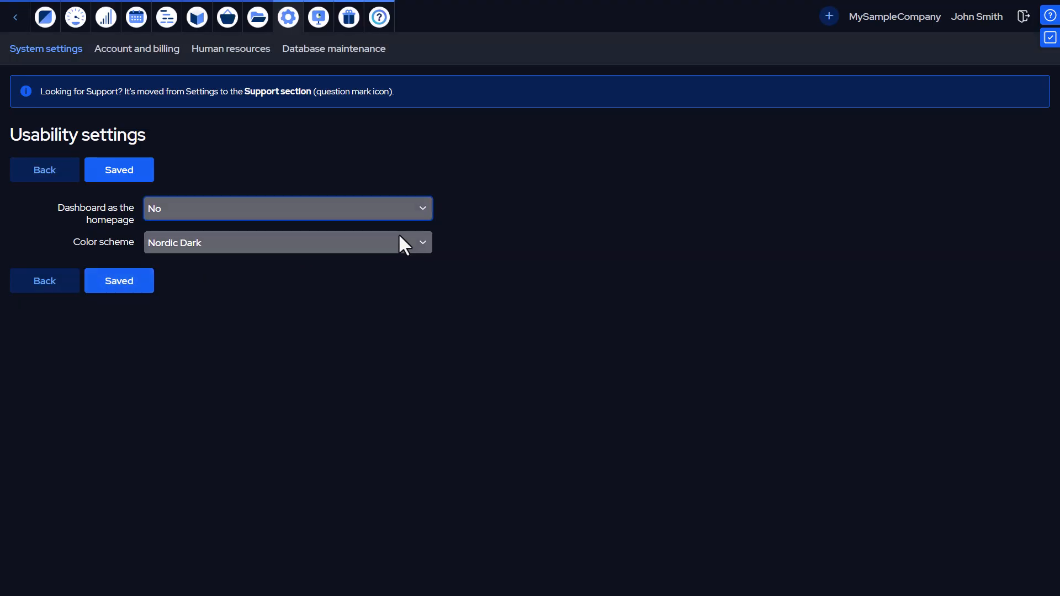
# Step: Set the color scheme to Tropic in the usability settings and save the change
pyautogui.click(423, 246)
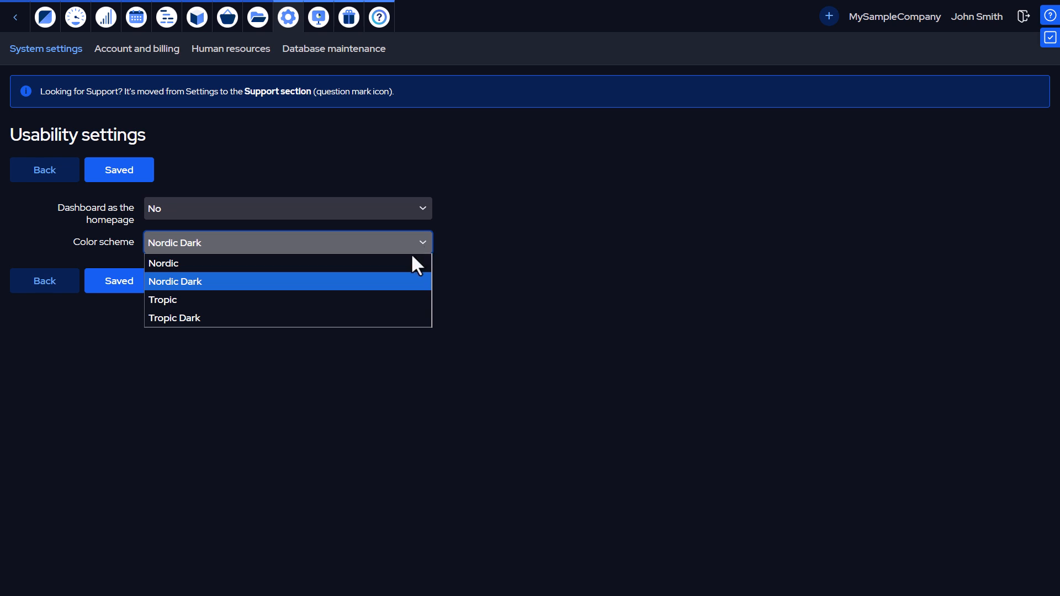
pyautogui.click(391, 301)
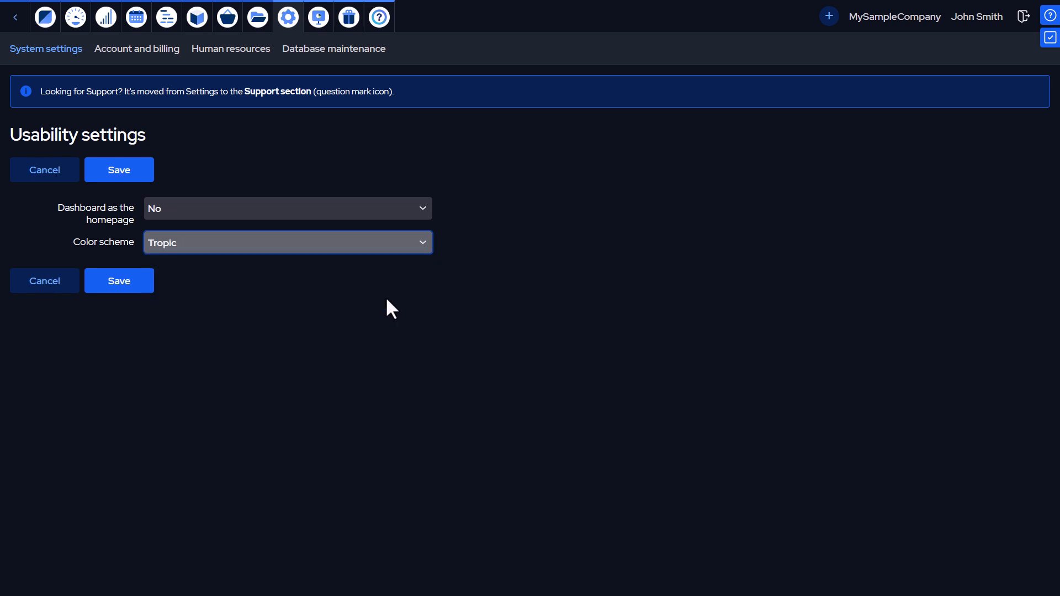
pyautogui.click(128, 288)
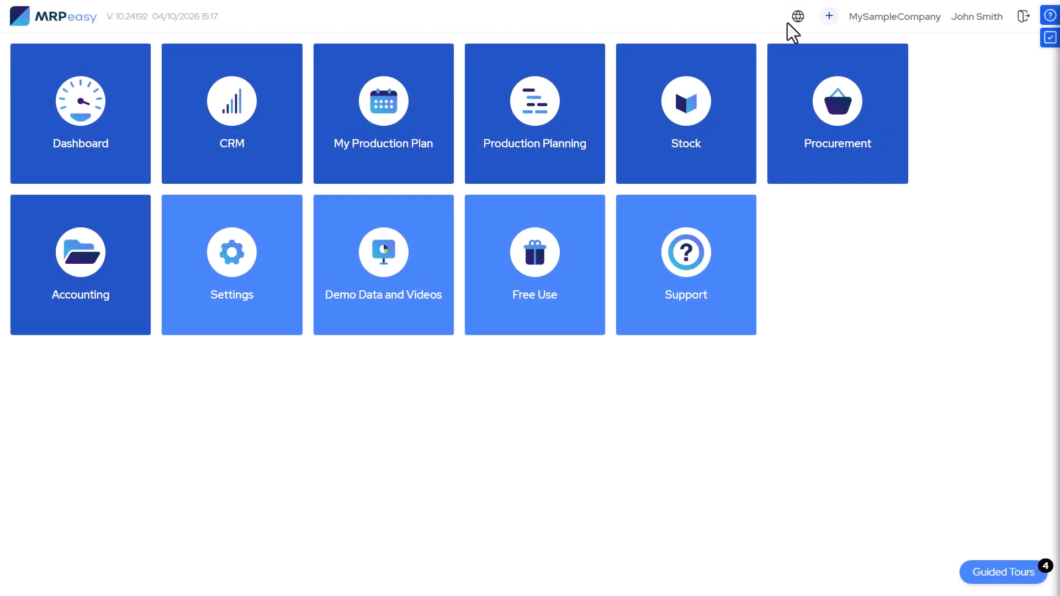
pyautogui.click(798, 17)
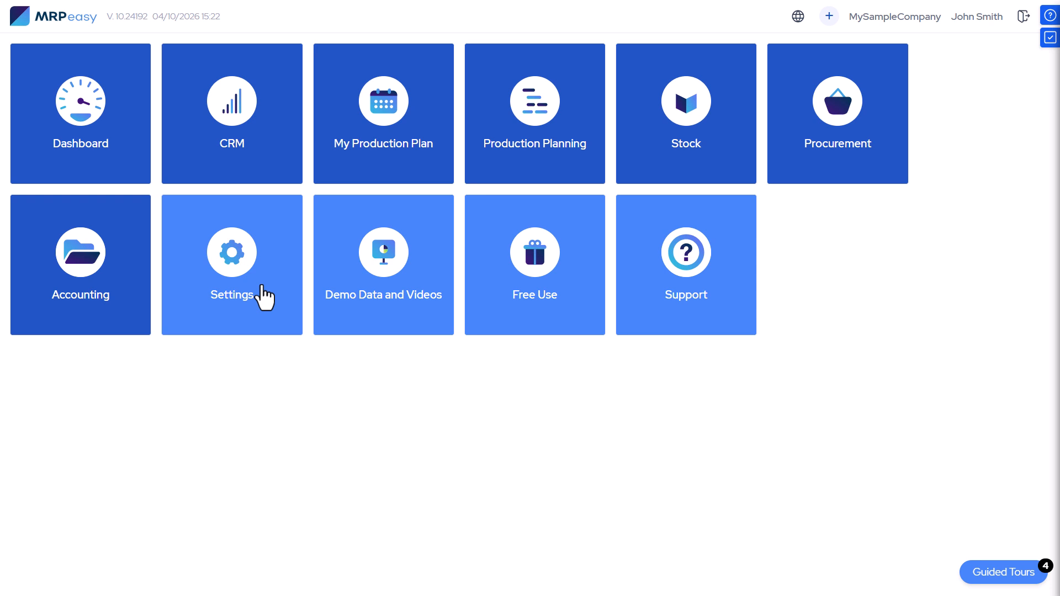
# Step: Create a back-up of the database in the Database maintenance settings and download it
pyautogui.click(264, 298)
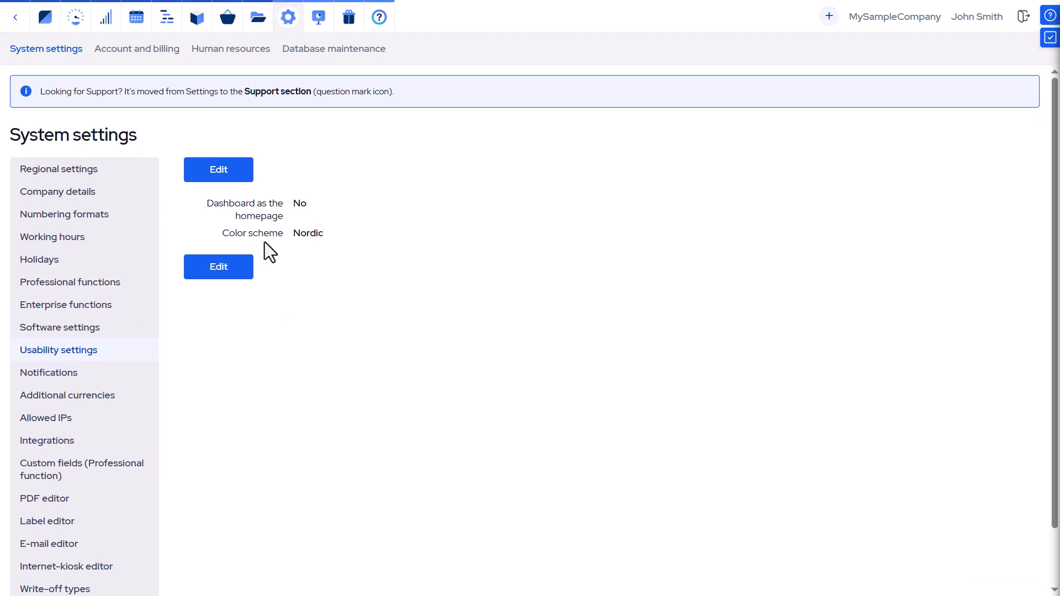
pyautogui.click(321, 53)
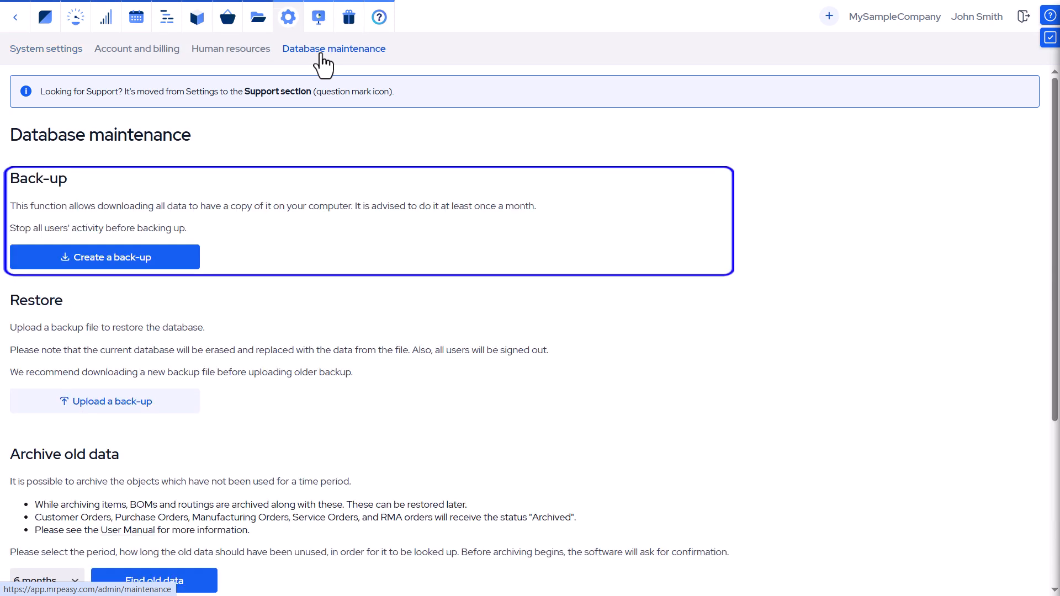
pyautogui.click(186, 267)
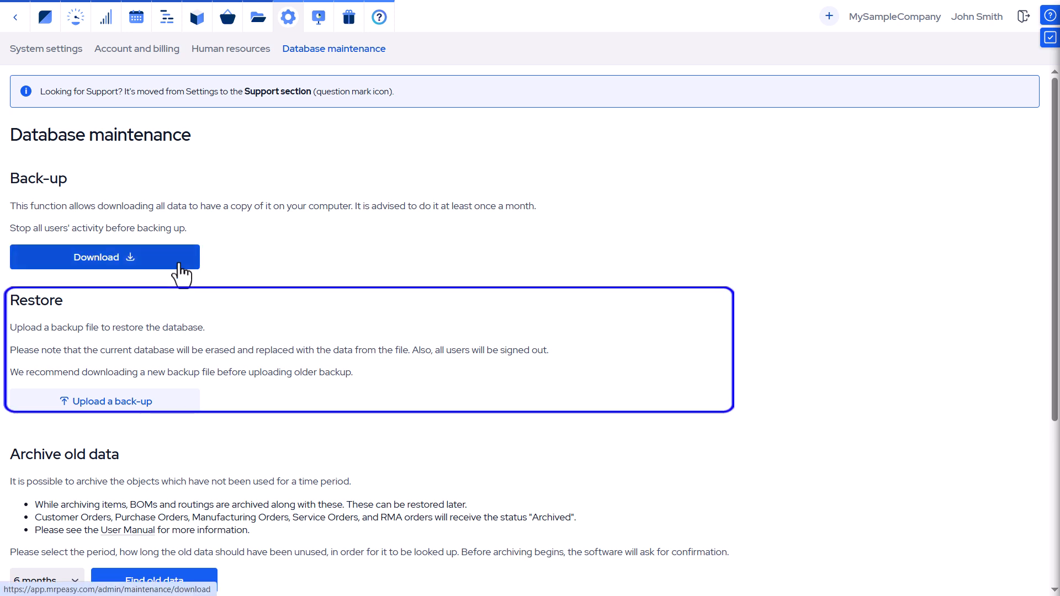
pyautogui.click(182, 274)
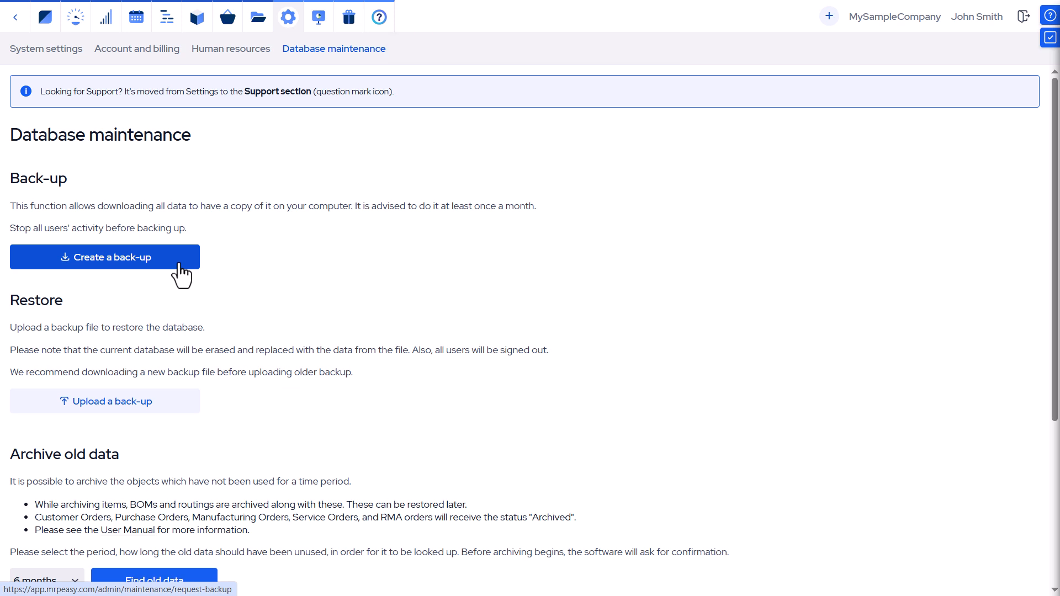
# Step: View the available time periods for finding unused data under Archive old data, leaving the selection as it is
pyautogui.scroll(-1, 253, 419)
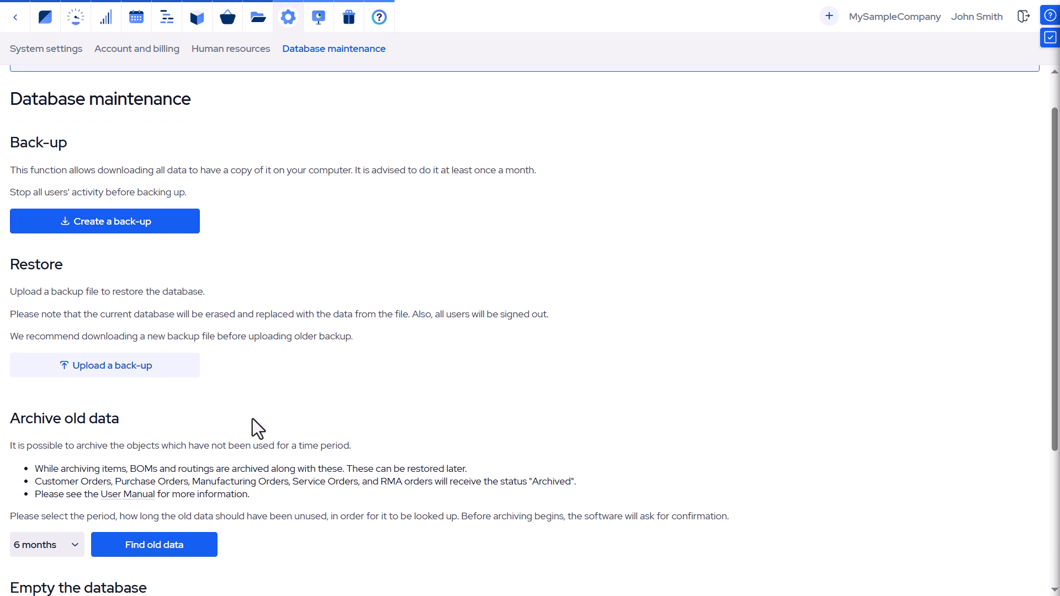
pyautogui.scroll(-2, 253, 419)
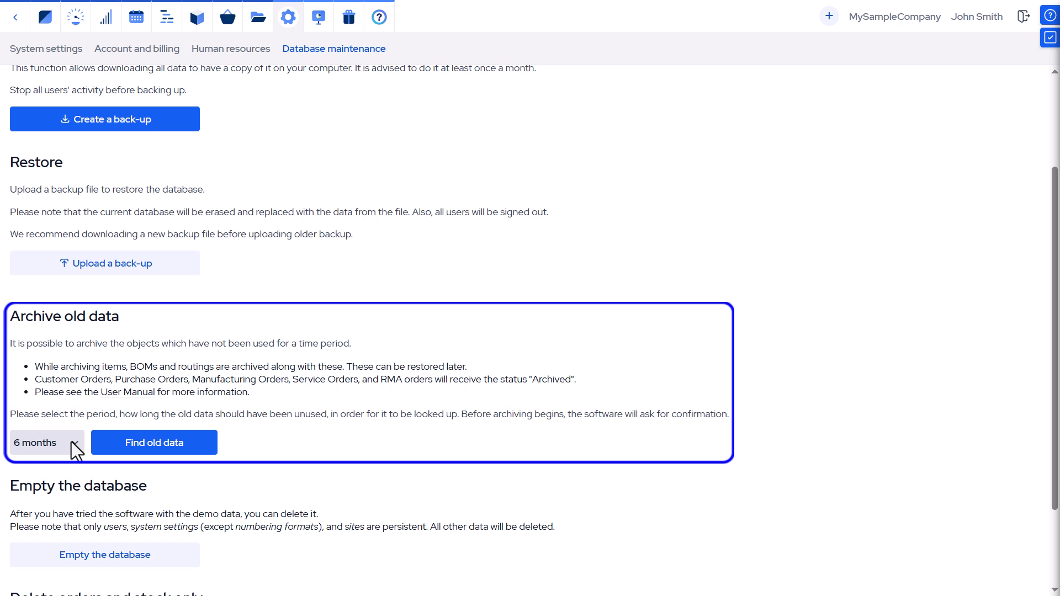
pyautogui.click(71, 442)
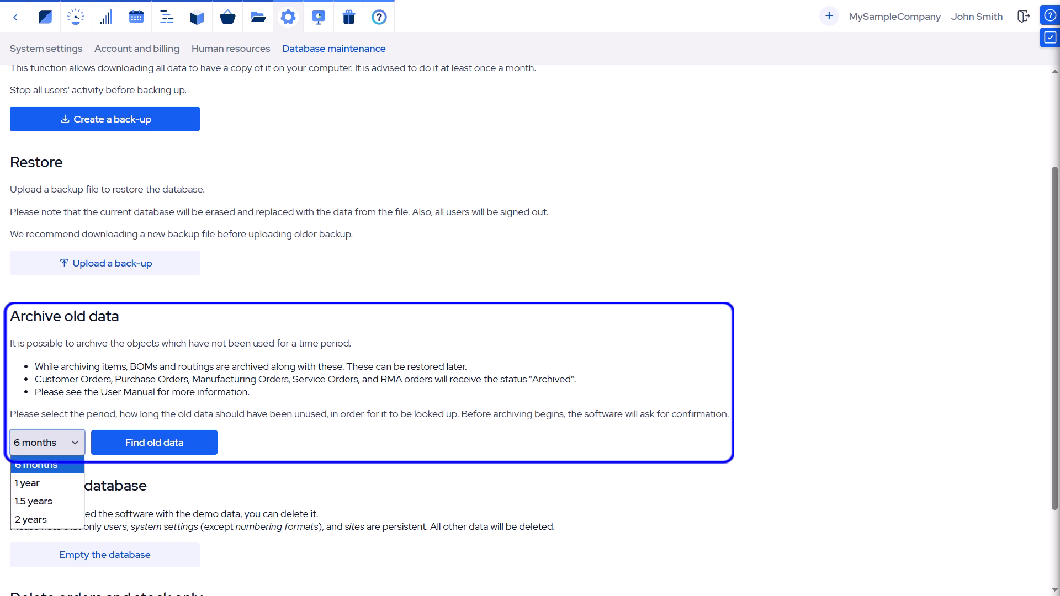
pyautogui.press('Escape')
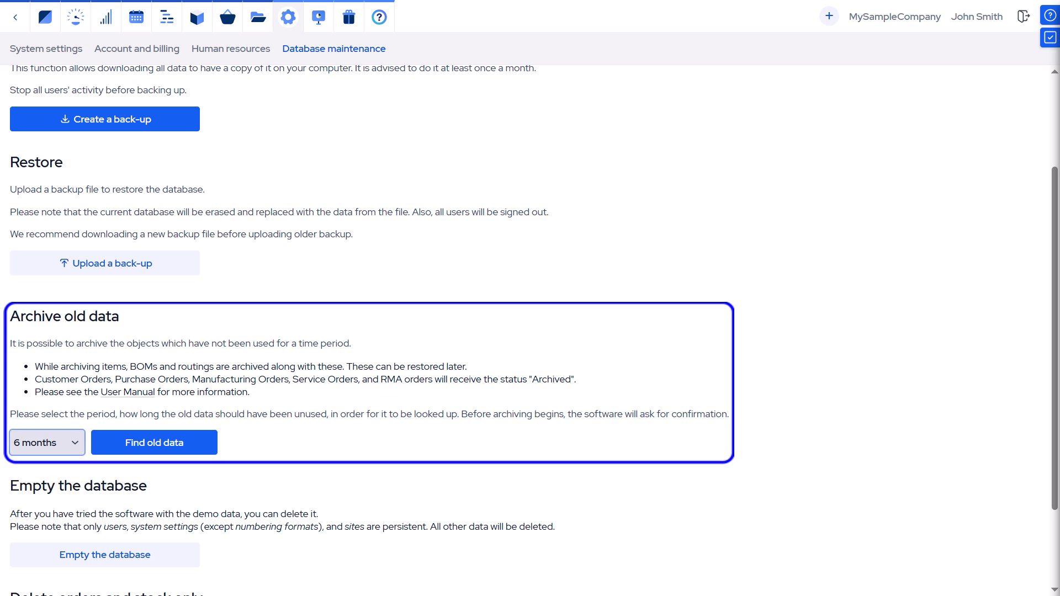